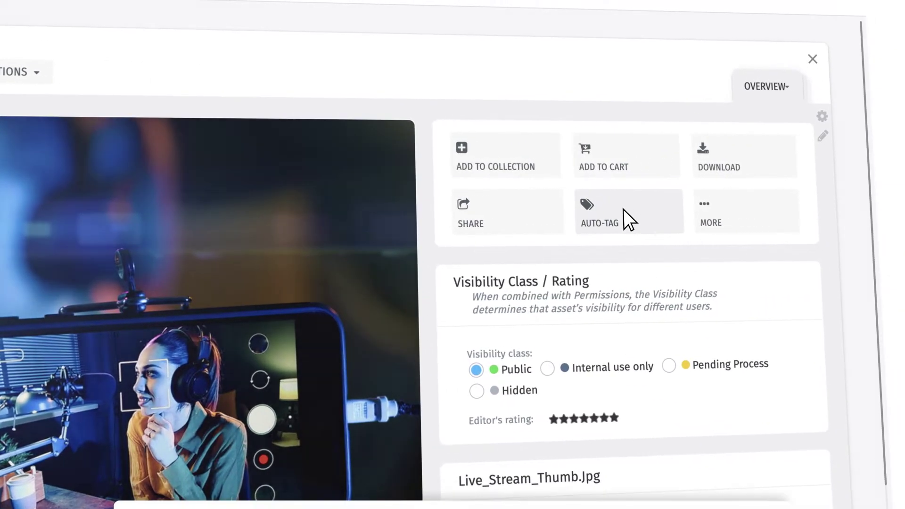
Run AUTO-TAG on Live_Stream_Thumb.jpg so it suggests camera, gadget, mobile phone and Nebula Z 5g.
left_click(659, 222)
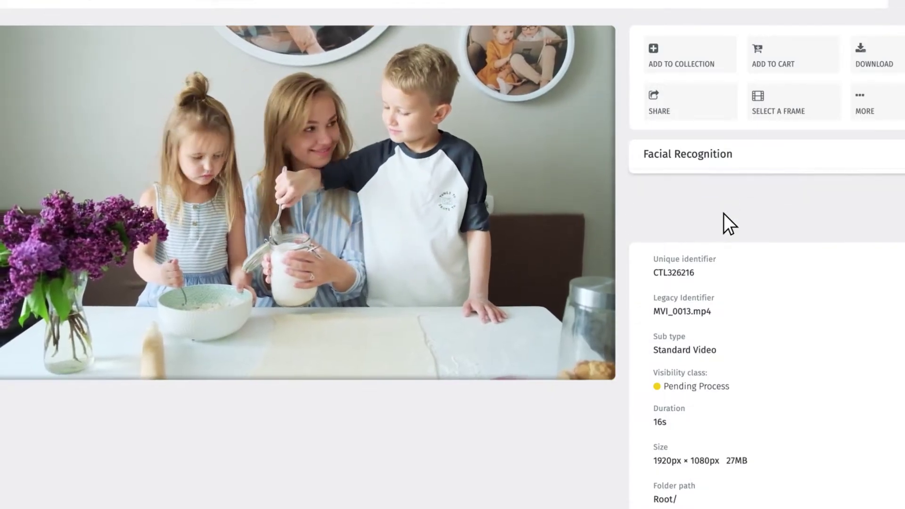
Name the unrecognised face Unknown #2 in the Facial Recognition panel as Kelsey.
left_click(726, 220)
type("Kelsey")
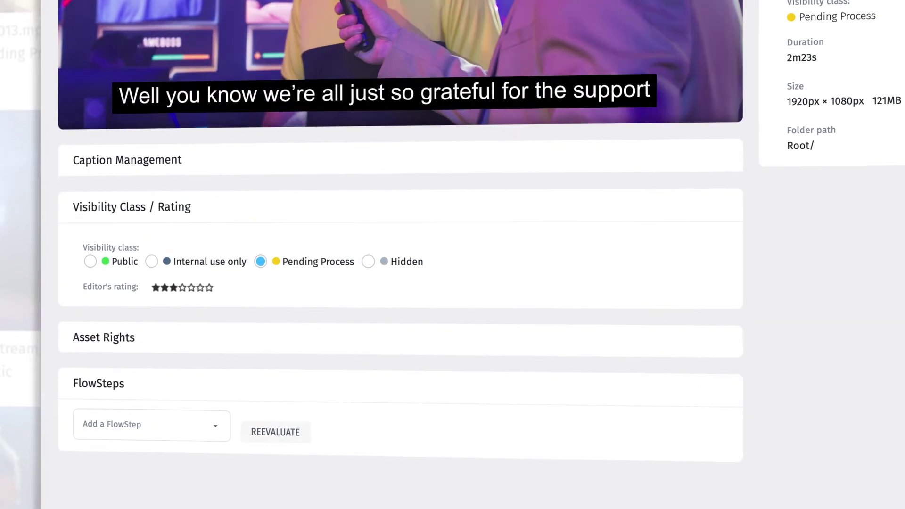
In Caption Management, replace 'for' with 'to' so the first cue reads "say to all of your fans".
left_click(117, 128)
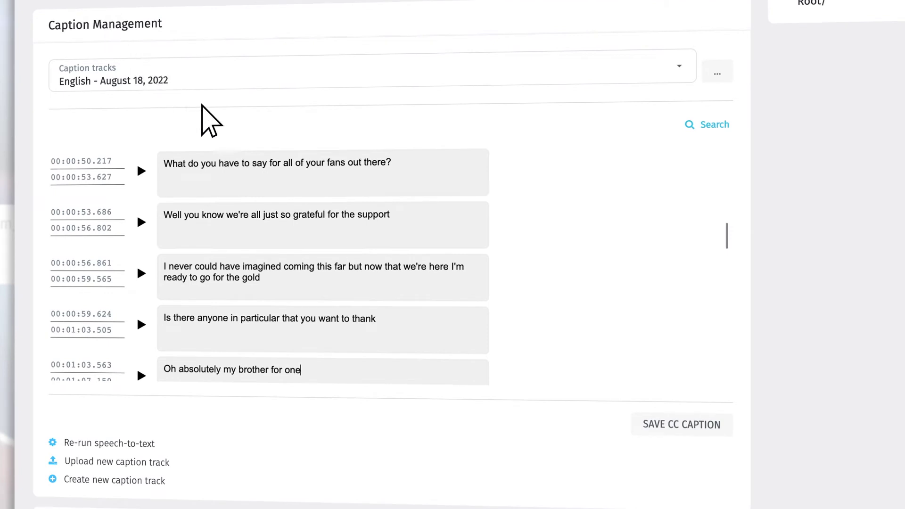
double_click(278, 168)
type("to")
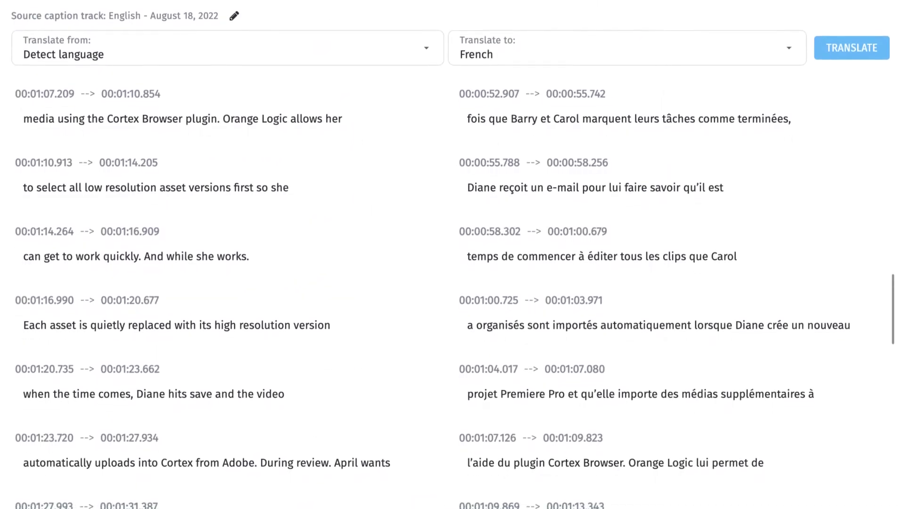
type("avio")
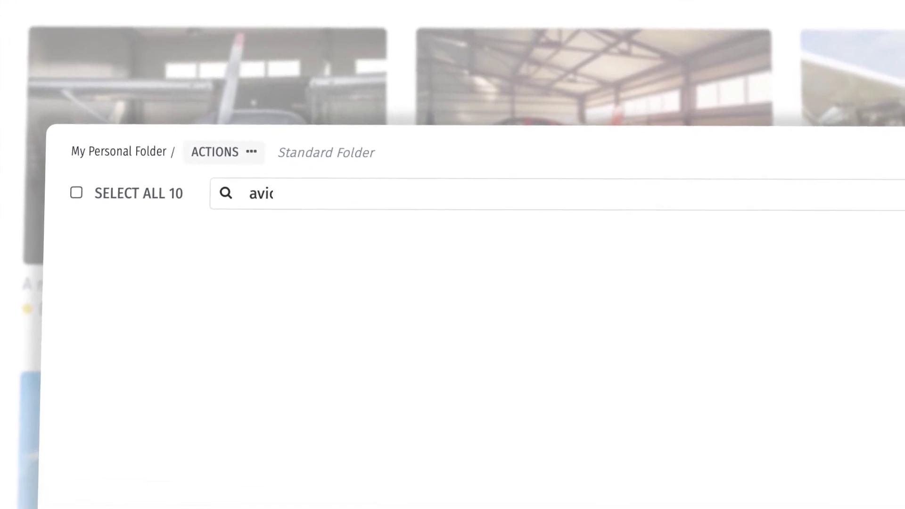
type("n")
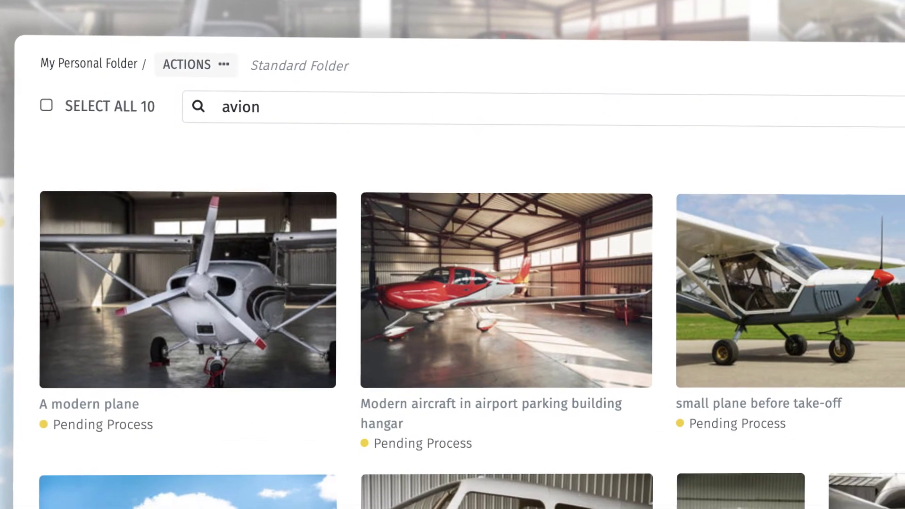